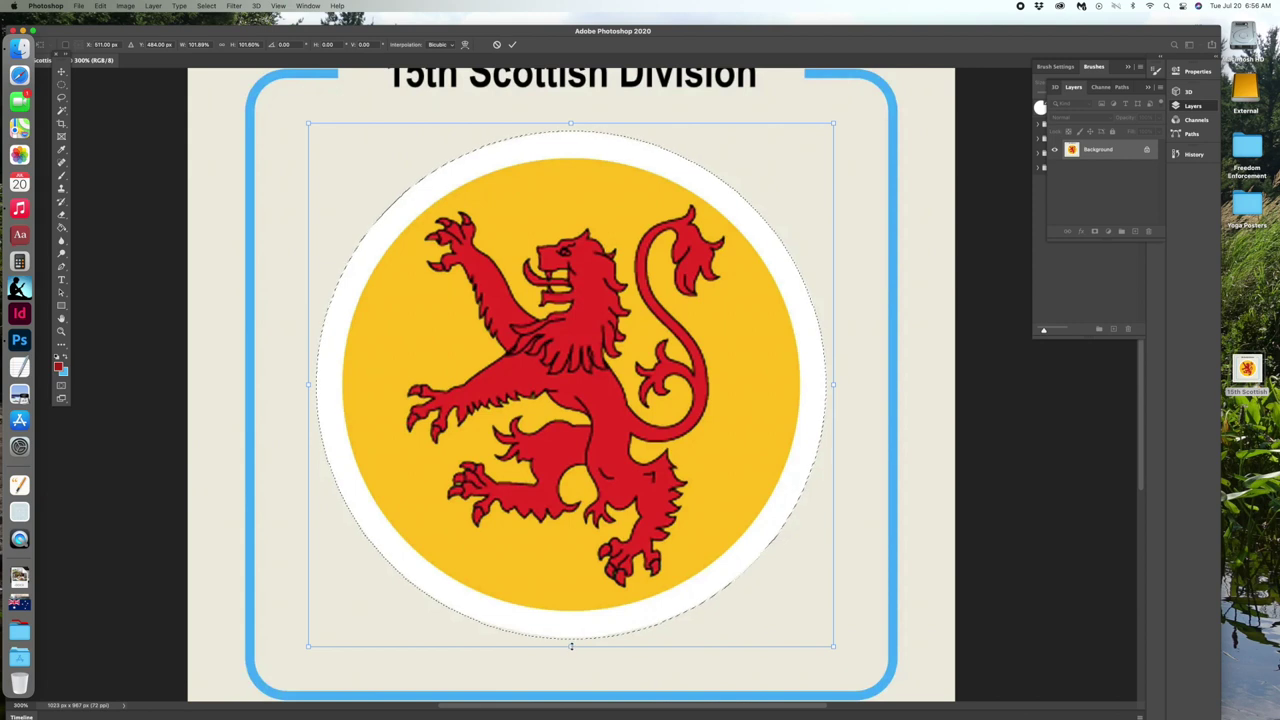
Reduce the circular selection's height to about 101% so it hugs the badge's outer white ring, and apply the transformation
{"action": "left_click_drag", "start_coordinate": [571, 646], "coordinate": [571, 645]}
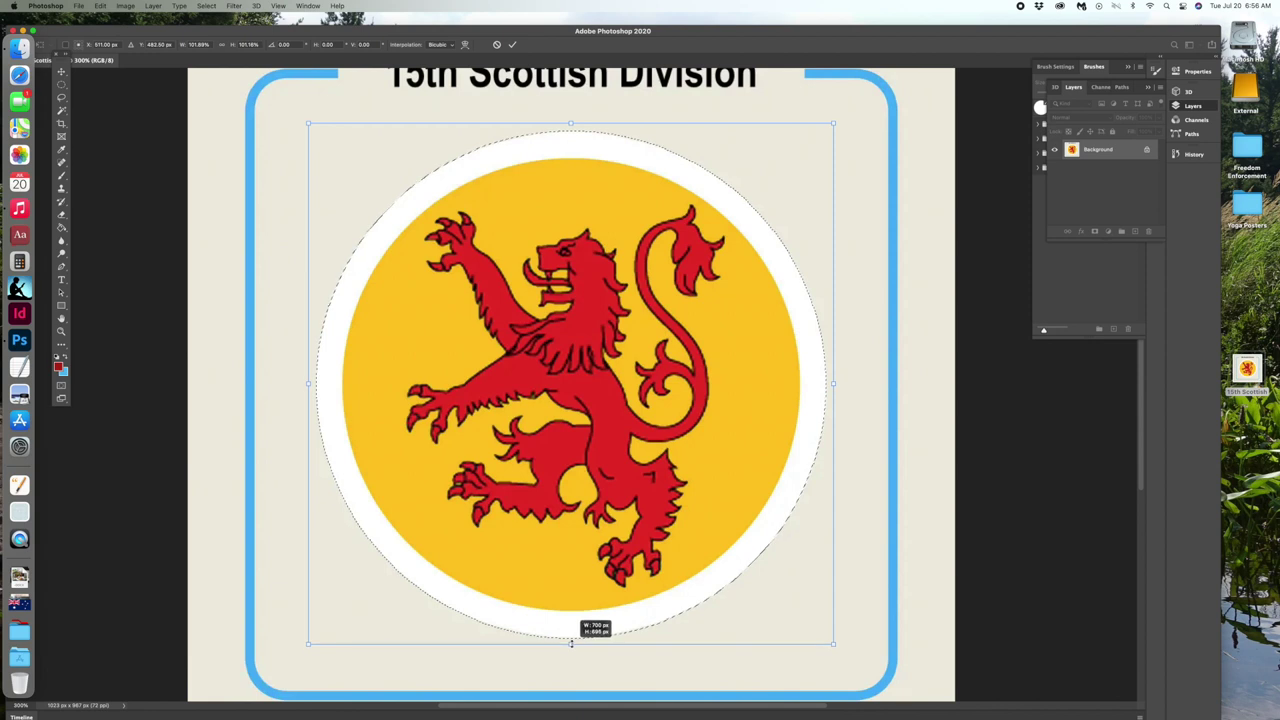
{"action": "left_click_drag", "start_coordinate": [571, 644], "coordinate": [571, 644]}
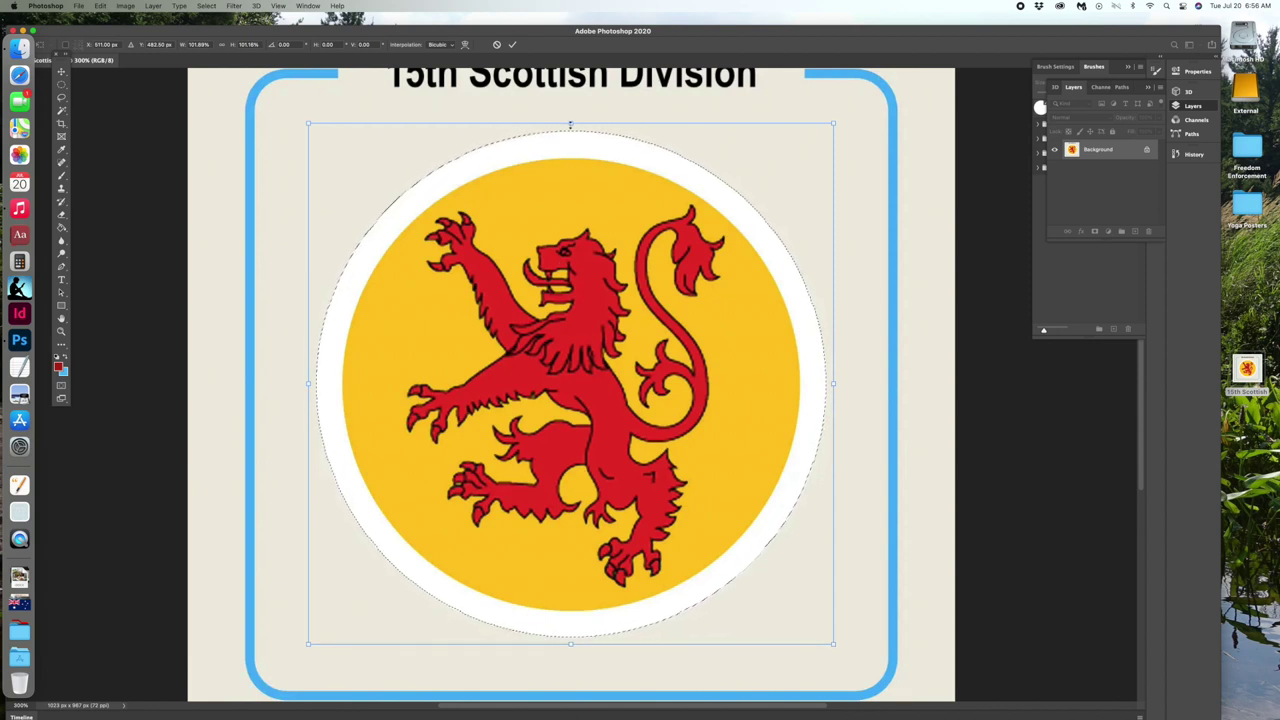
{"action": "left_click_drag", "start_coordinate": [571, 124], "coordinate": [571, 125]}
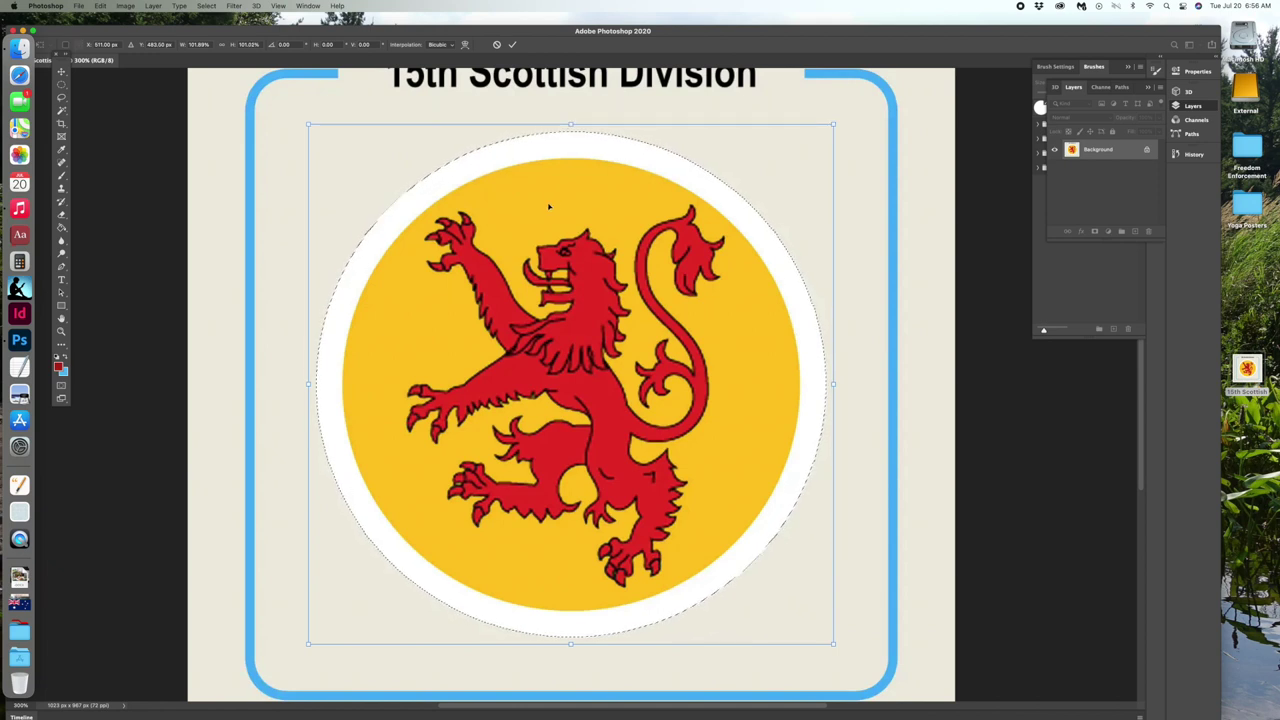
{"action": "key", "text": "Return"}
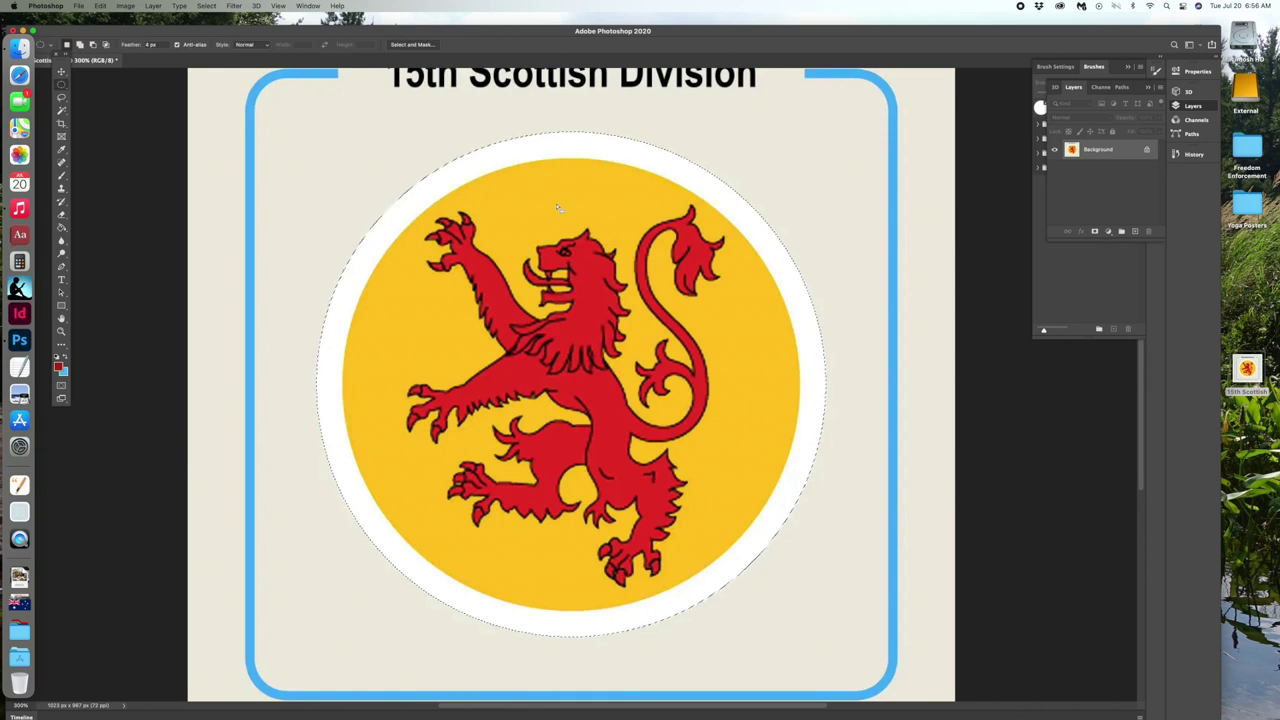
Convert the Background to Layer 0 and delete everything outside the circular badge by inverting the selection, then clear the selection
{"action": "key", "text": "super+1"}
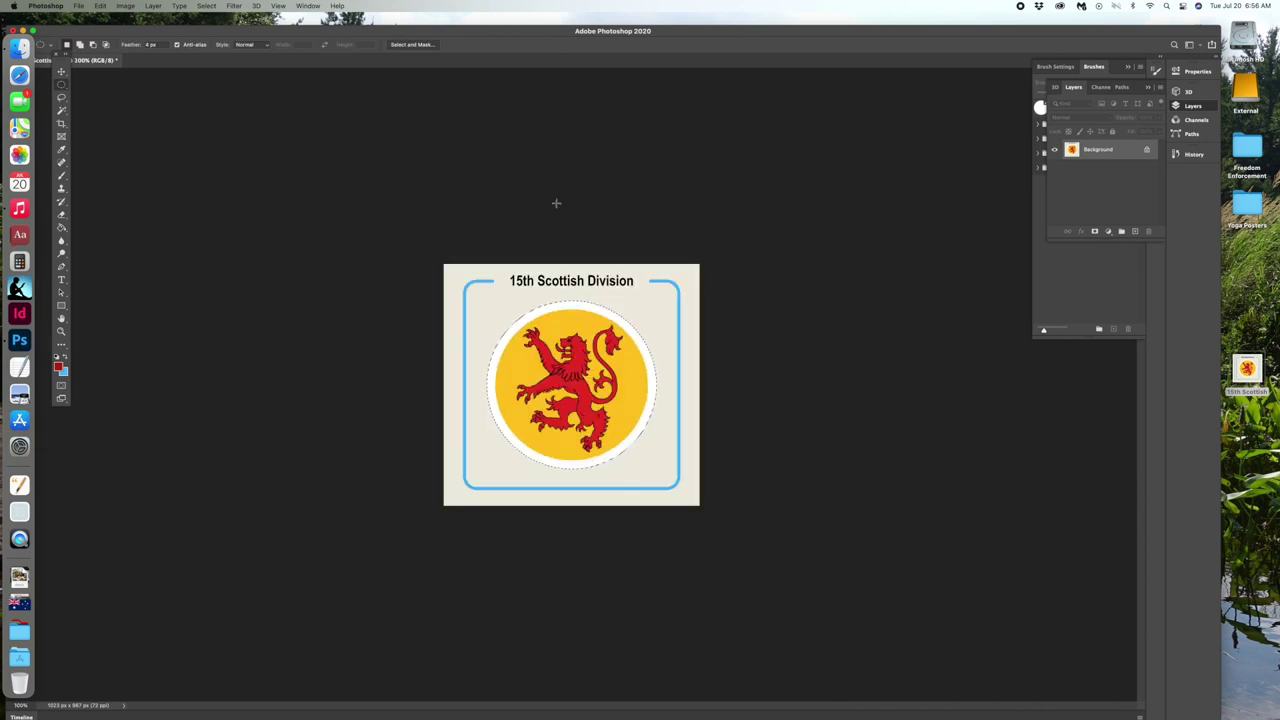
{"action": "key", "text": "super+shift+i"}
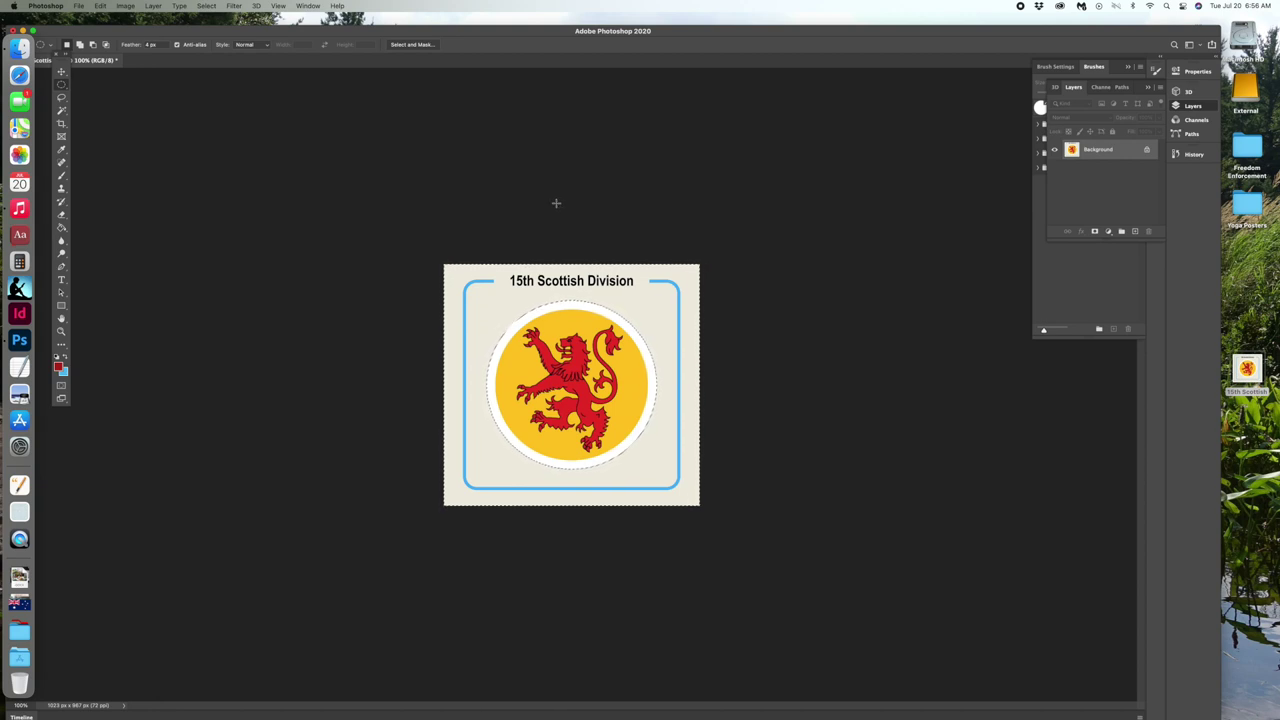
{"action": "double_click", "coordinate": [1109, 150]}
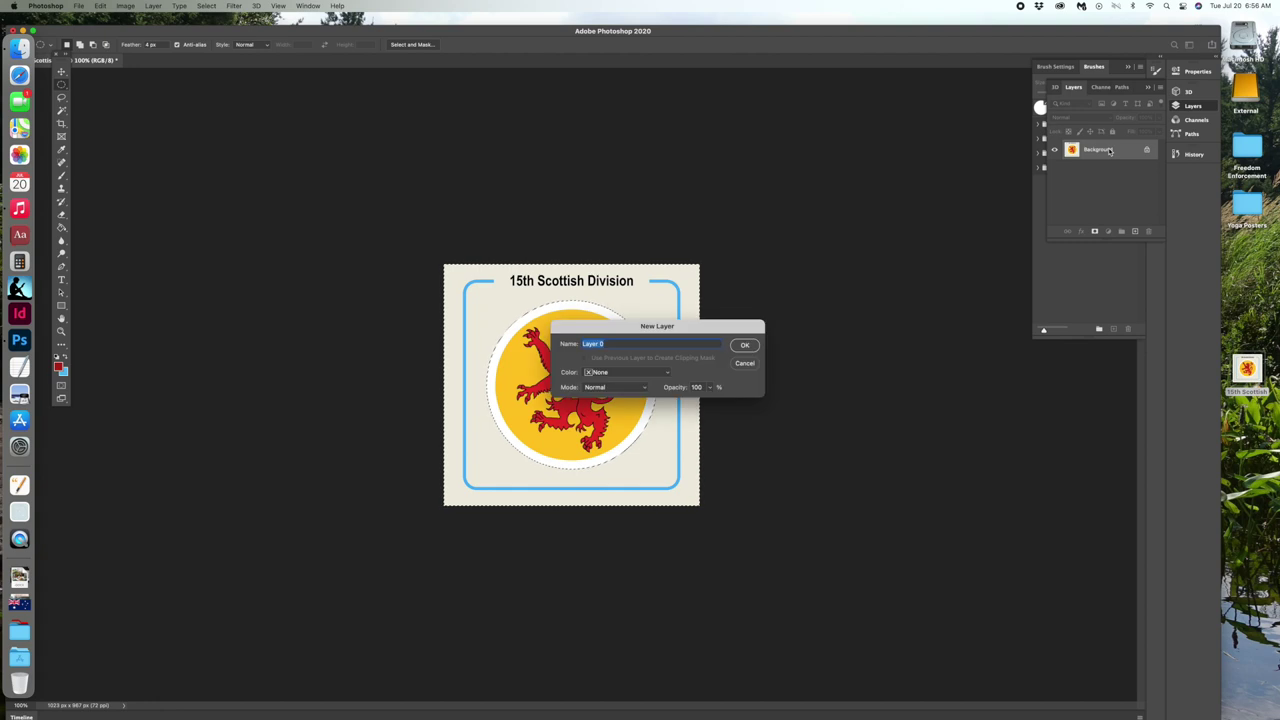
{"action": "left_click", "coordinate": [745, 346]}
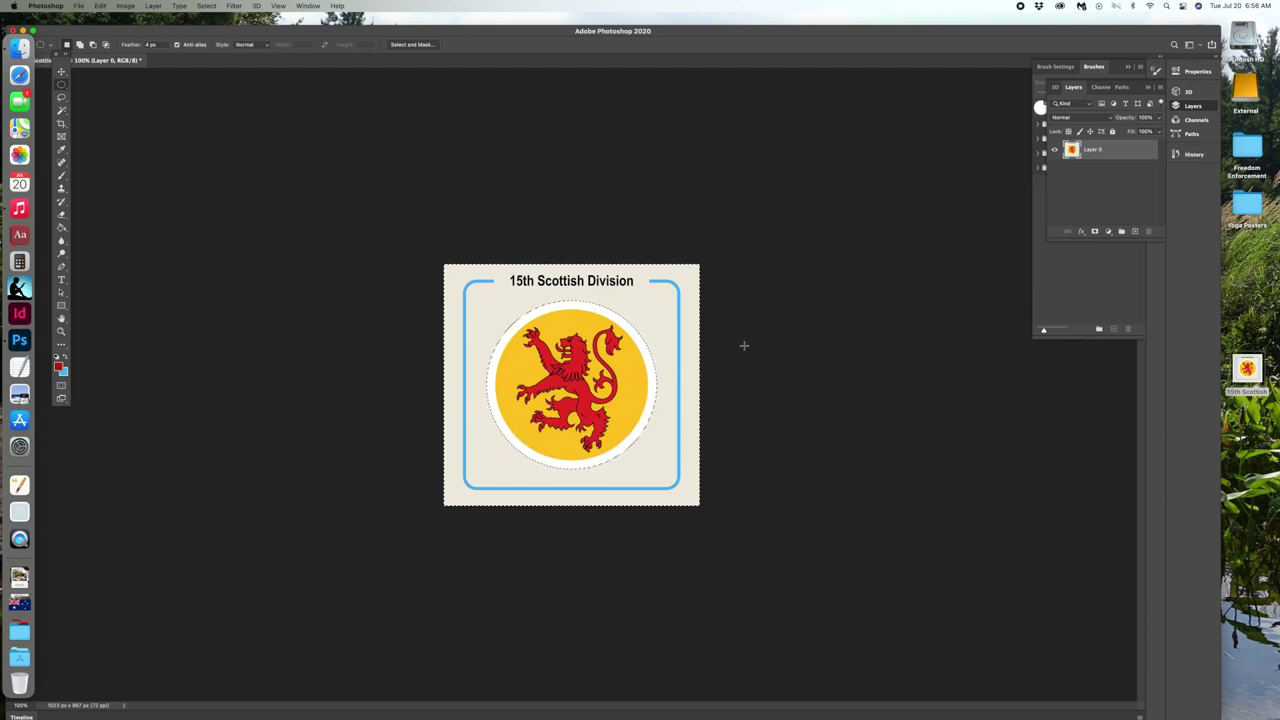
{"action": "key", "text": "Delete"}
{"action": "key", "text": "super+d"}
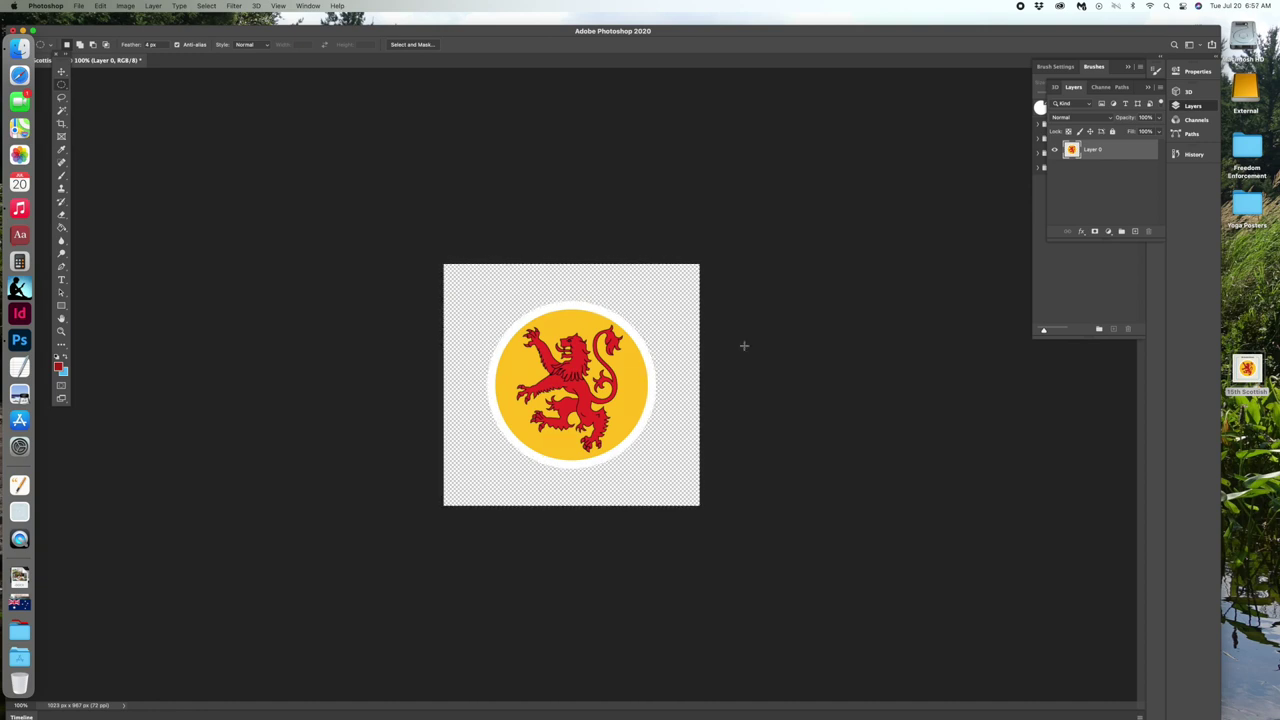
Save the cut-out badge to the Desktop as 15th Scottish.psd in Photoshop format with layers and maximum compatibility
{"action": "key", "text": "super+shift+s"}
{"action": "key", "text": "super+shift+s"}
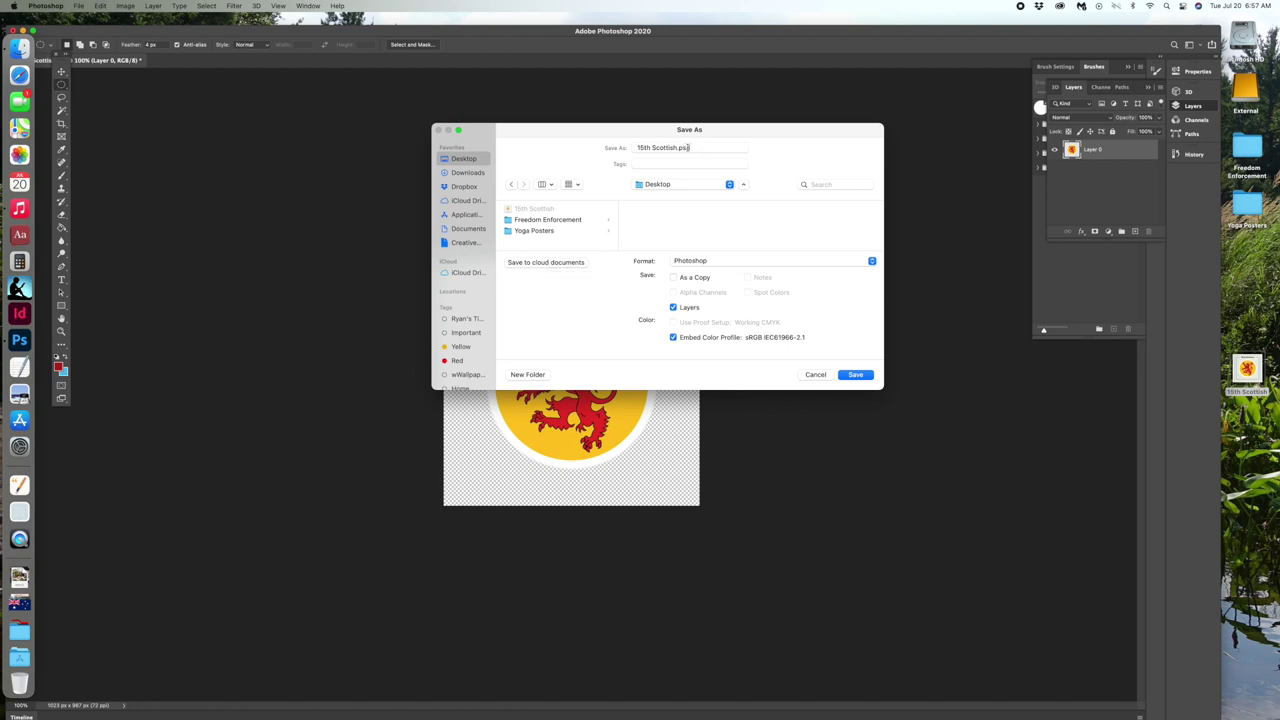
{"action": "left_click", "coordinate": [865, 376]}
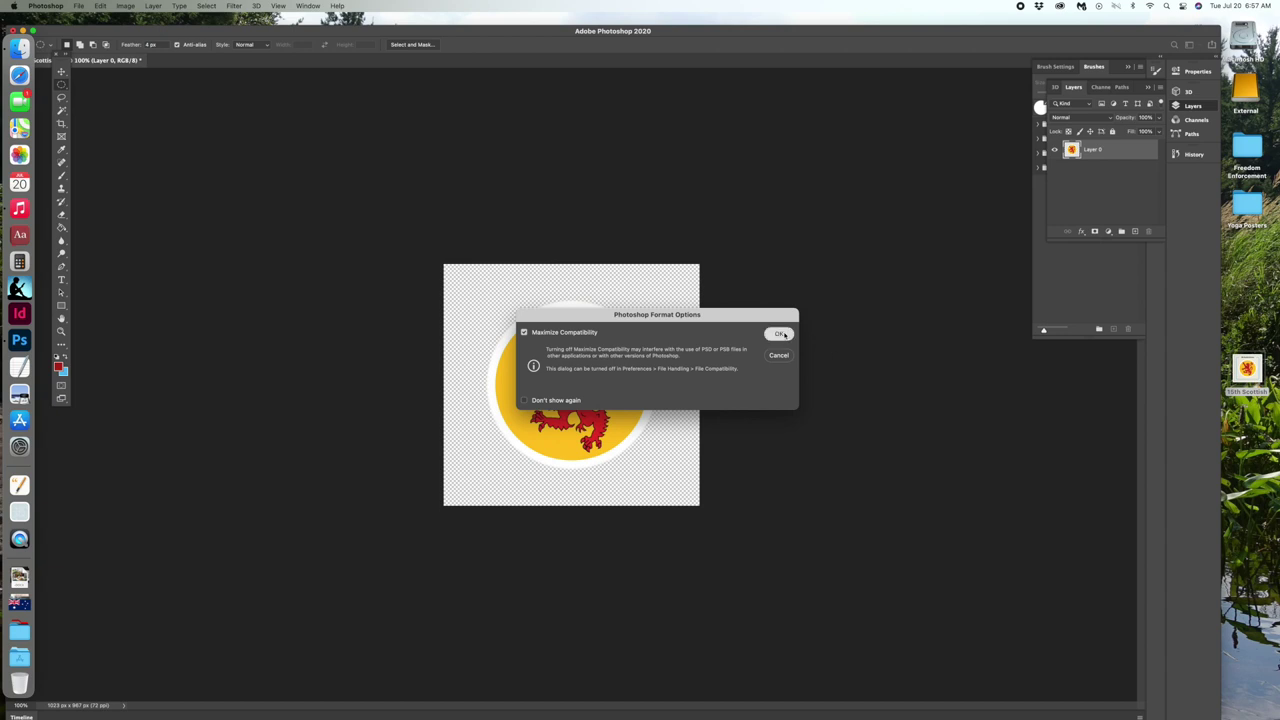
{"action": "left_click", "coordinate": [781, 334]}
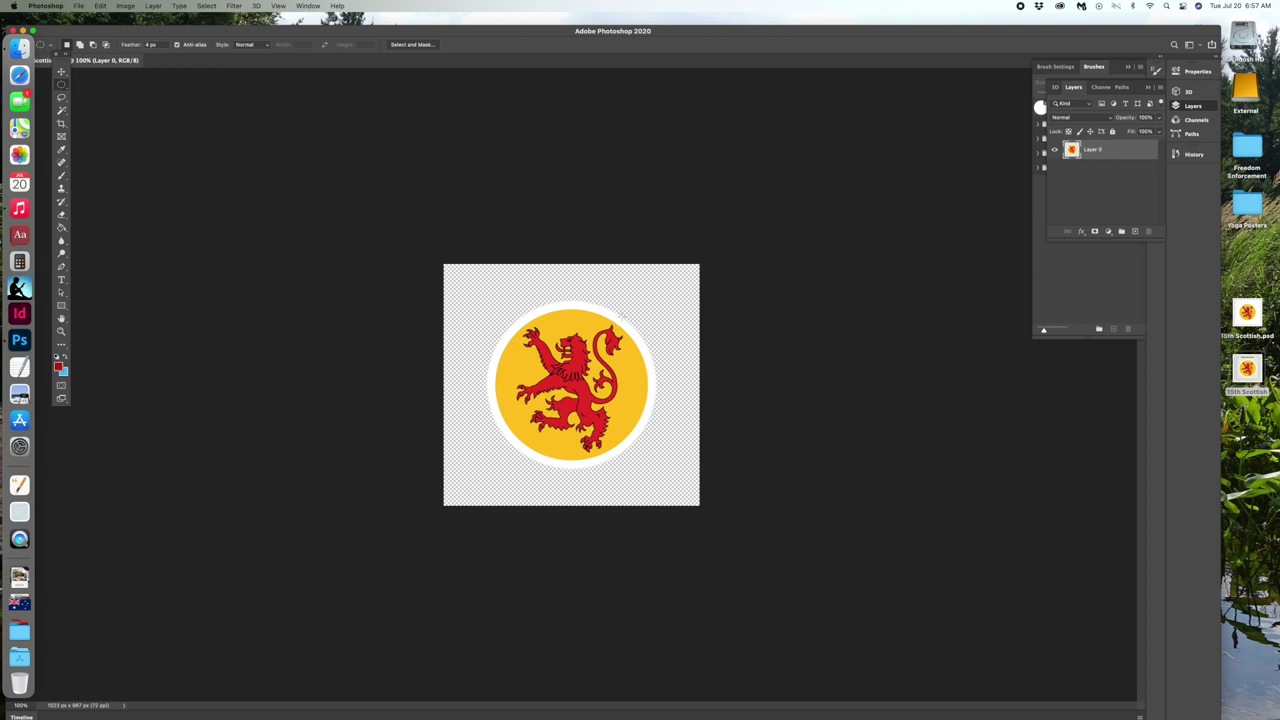
Move the original 15th Scottish image from the desktop to the trash and hide Photoshop
{"action": "left_click", "coordinate": [1247, 370]}
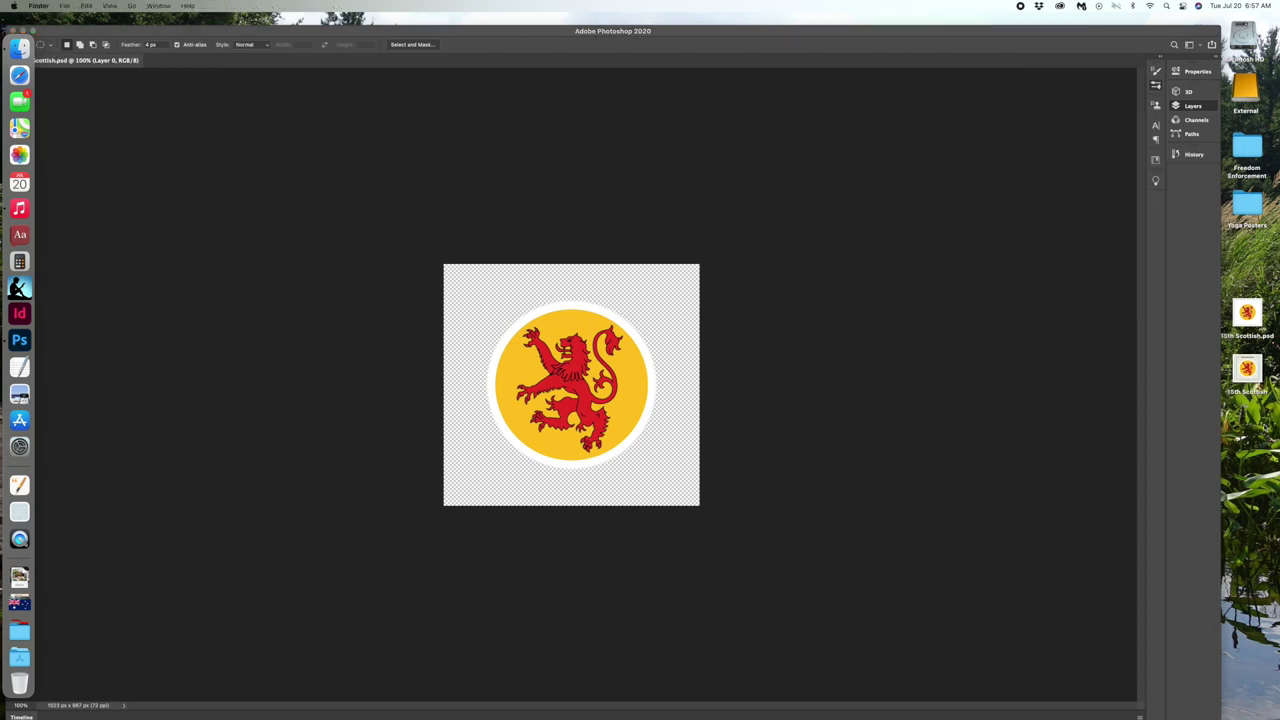
{"action": "key", "text": "super+BackSpace"}
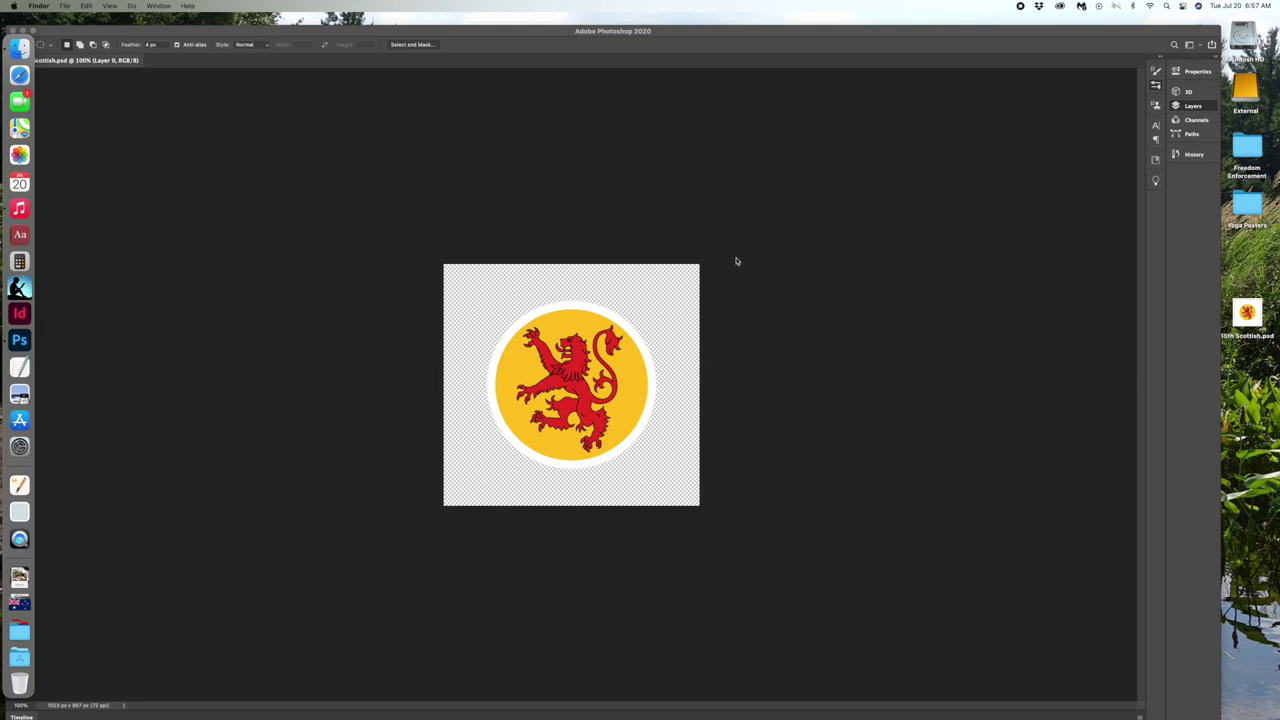
{"action": "left_click", "coordinate": [549, 36]}
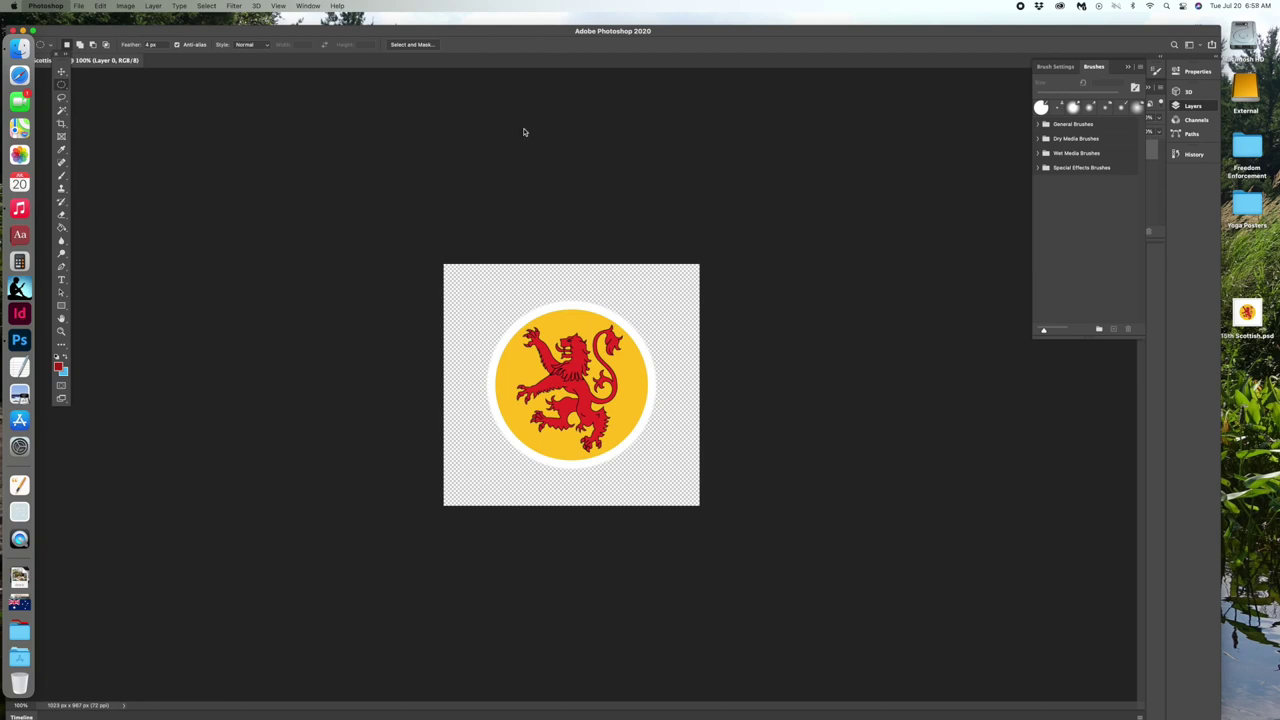
{"action": "key", "text": "super+h"}
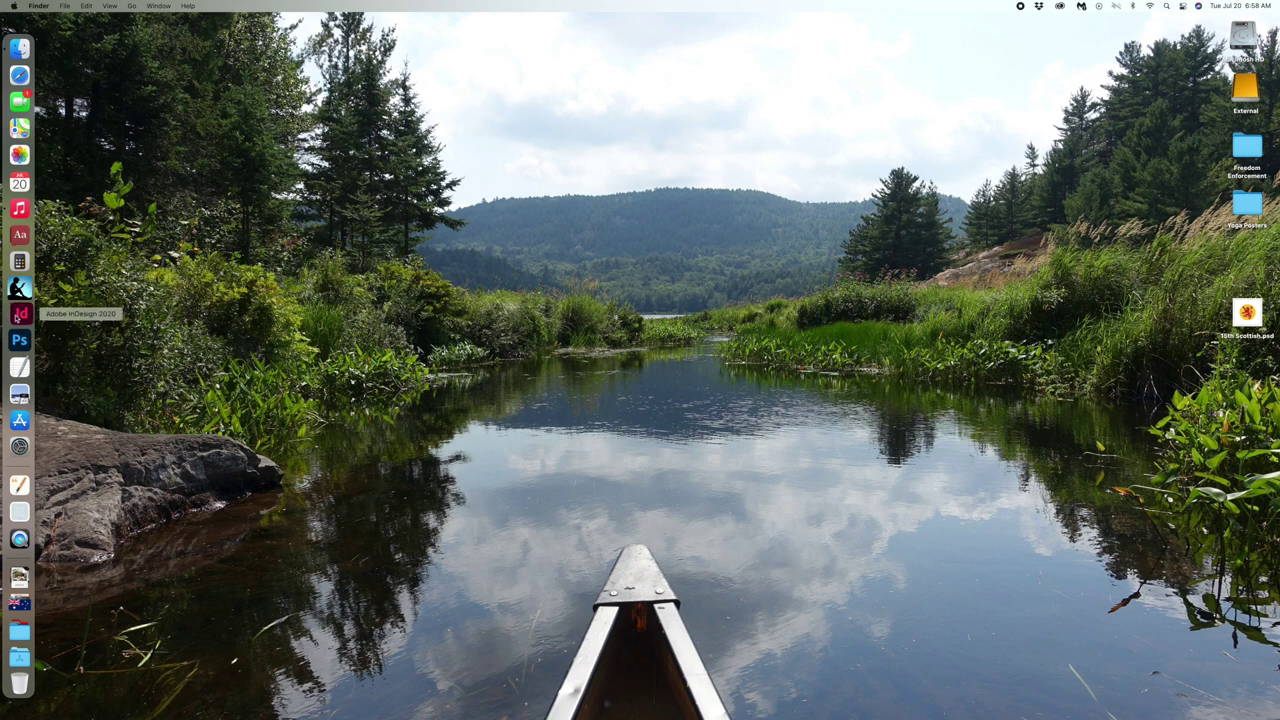
Switch to InDesign and place 15th Scottish.psd from the Supporting Files folder into the selected frame on the Company Co. label
{"action": "left_click", "coordinate": [19, 313]}
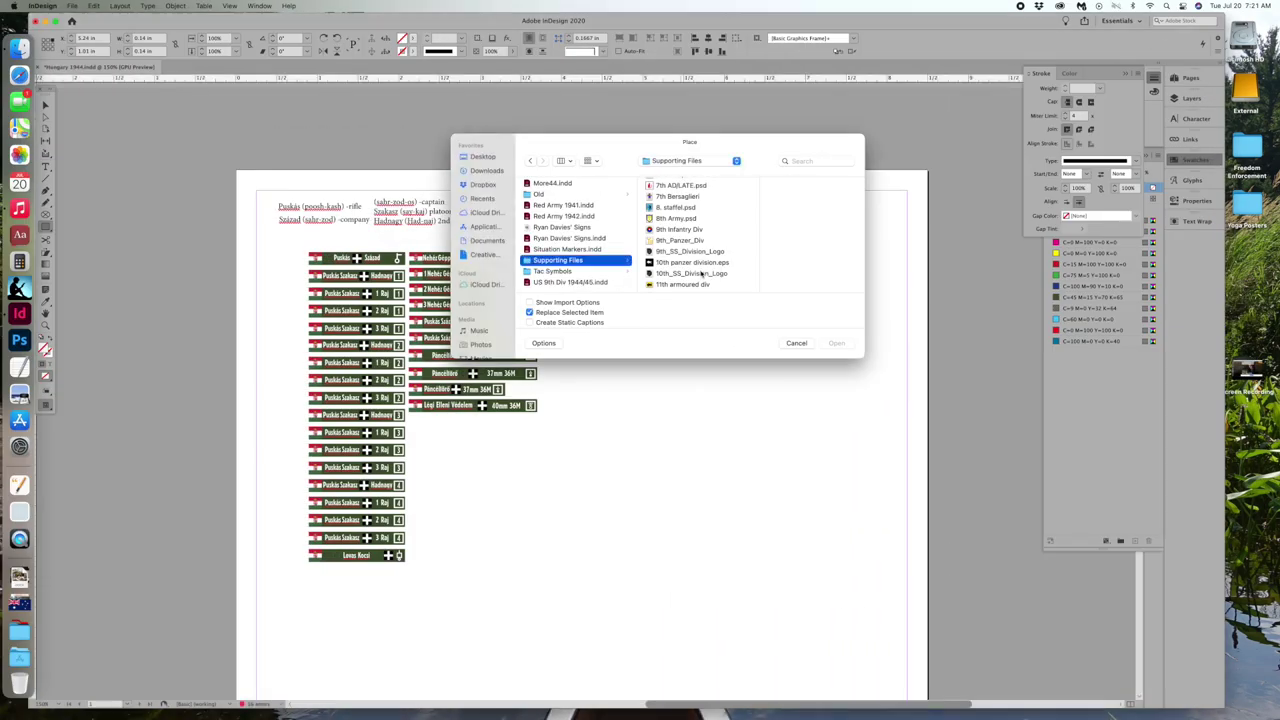
{"action": "scroll", "coordinate": [702, 273], "scroll_direction": "down", "scroll_amount": 3}
{"action": "left_click", "coordinate": [702, 273]}
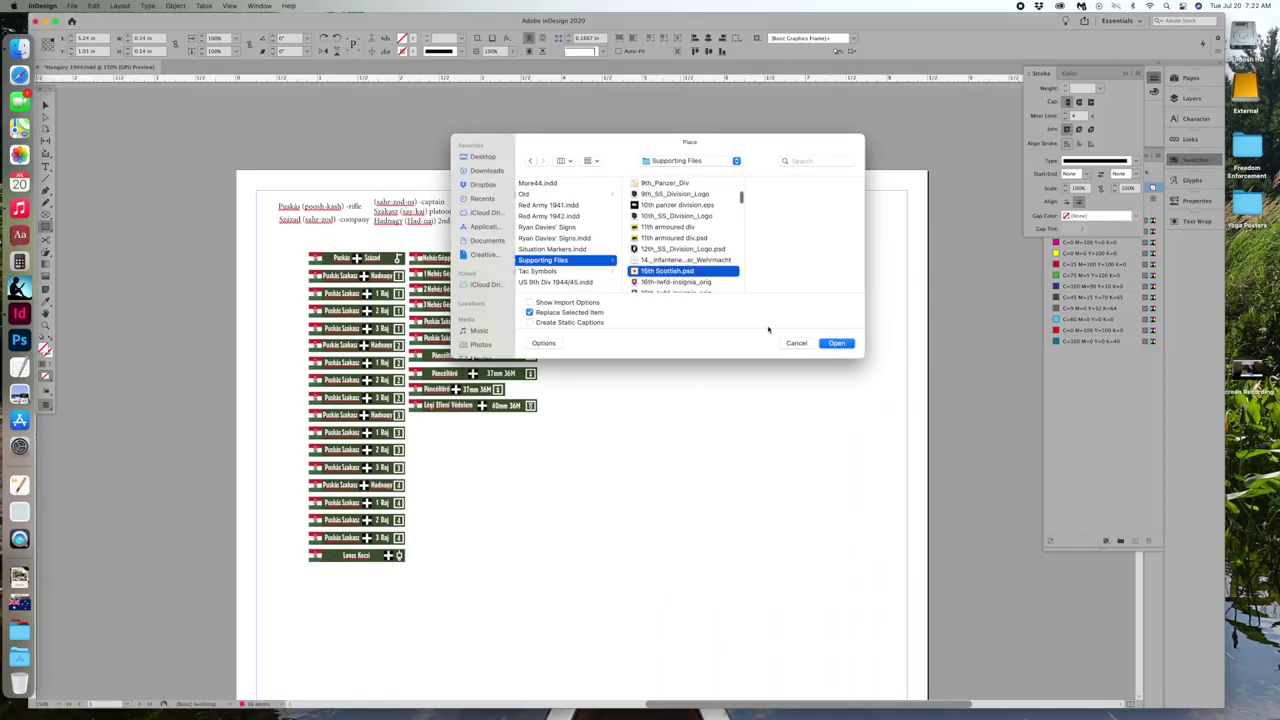
{"action": "left_click", "coordinate": [836, 343]}
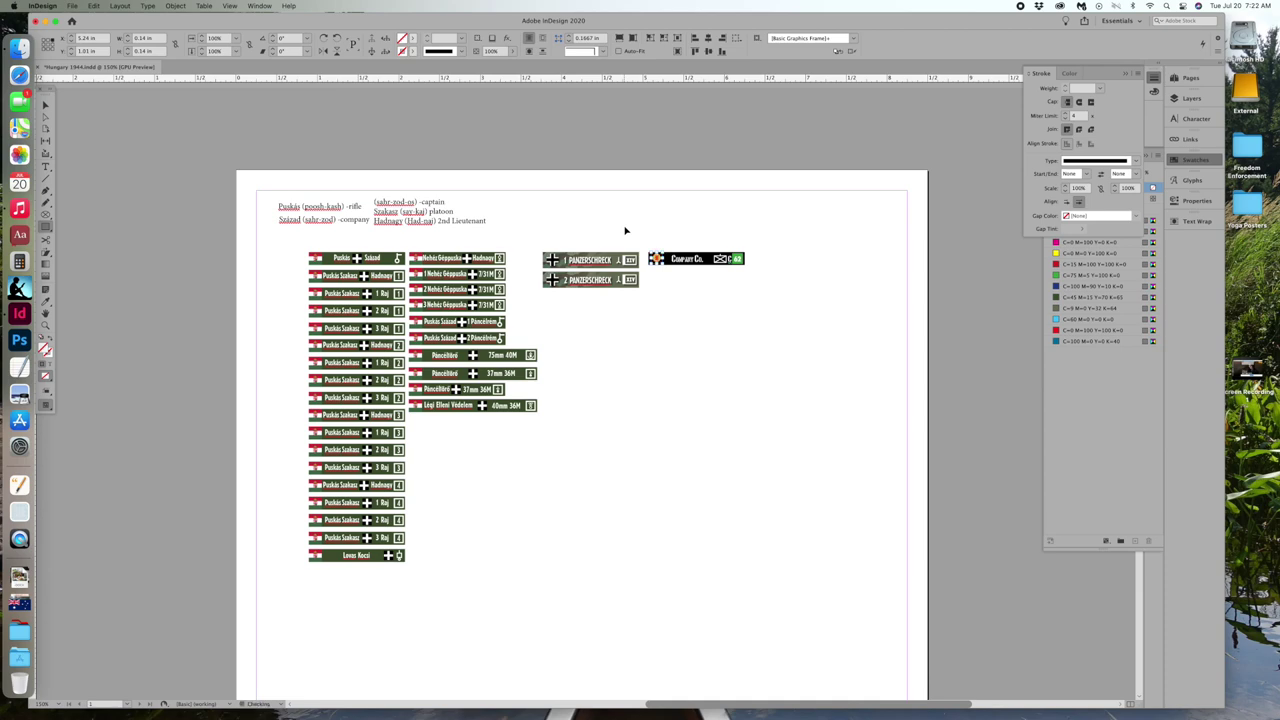
Move the lion badge off the black Company Co. label onto the white page area just above it
{"action": "key", "text": "super+equal"}
{"action": "key", "text": "super+equal"}
{"action": "key", "text": "super+equal"}
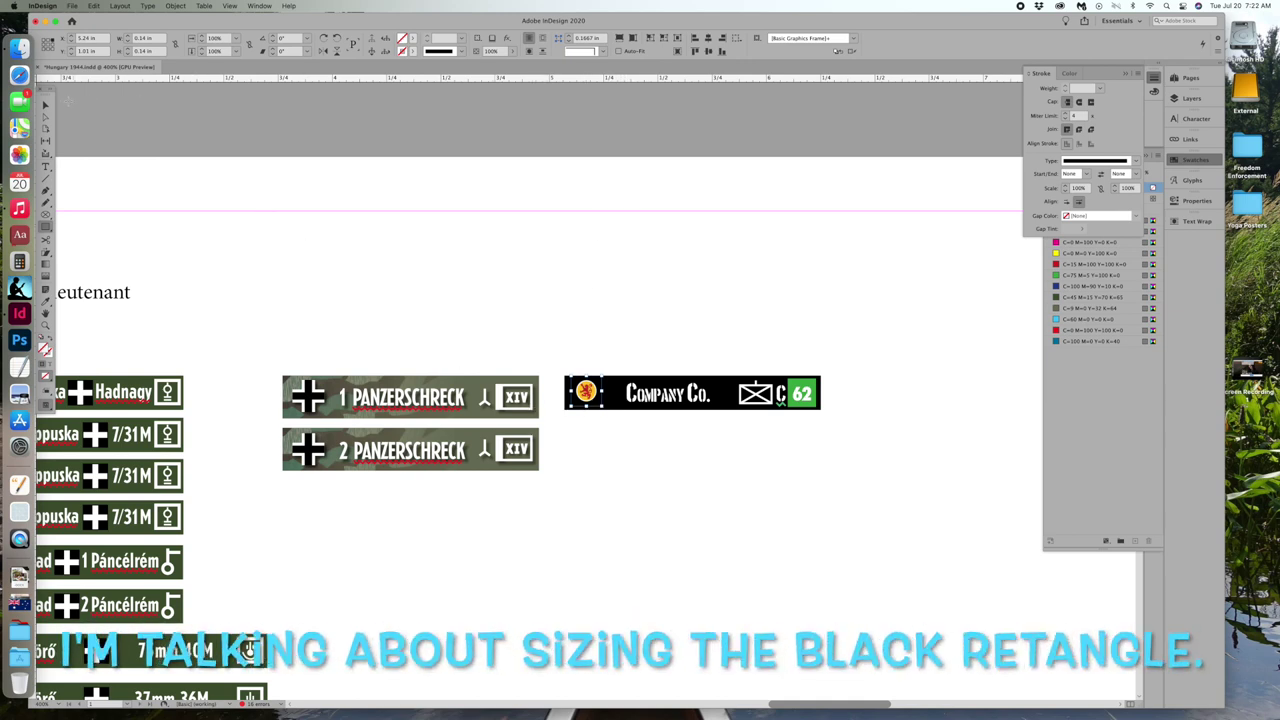
{"action": "left_click", "coordinate": [46, 104]}
{"action": "mouse_move", "coordinate": [589, 373]}
{"action": "left_mouse_down"}
{"action": "mouse_move", "coordinate": [589, 334]}
{"action": "mouse_move", "coordinate": [575, 360]}
{"action": "left_mouse_up"}
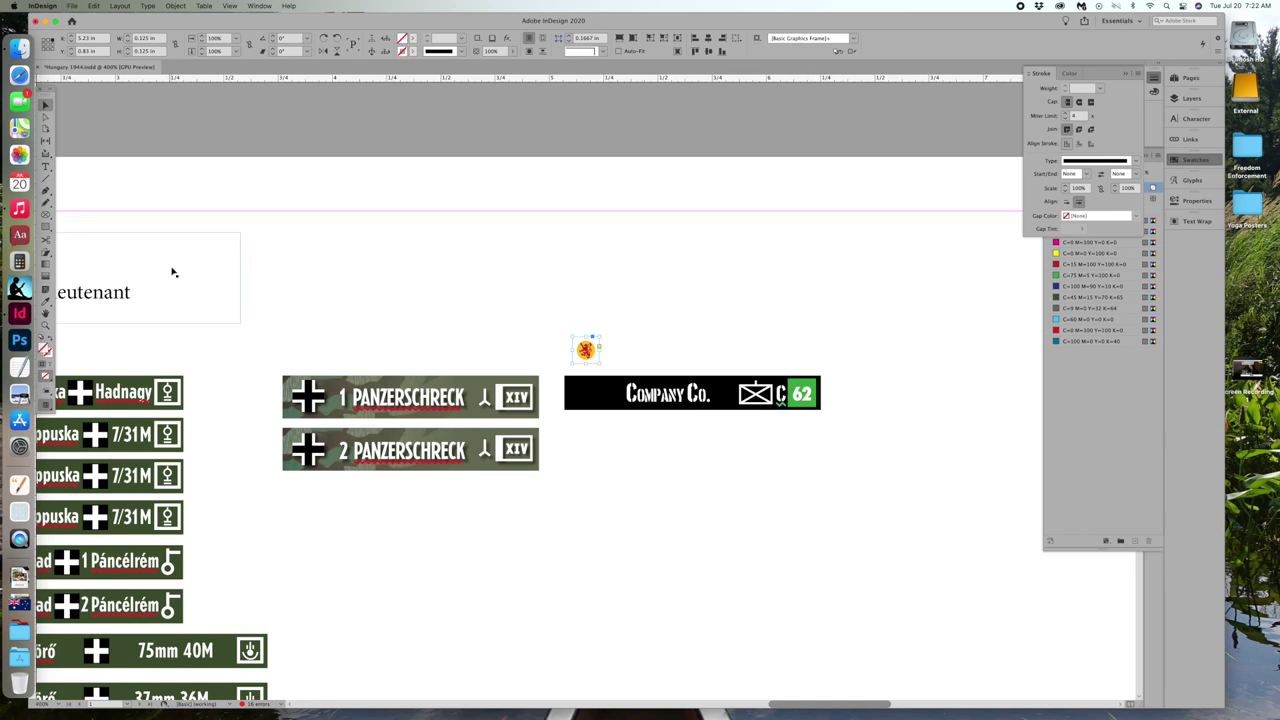
Try a Black fill on the lion badge's frame and set the fill back to None
{"action": "left_click", "coordinate": [1119, 415]}
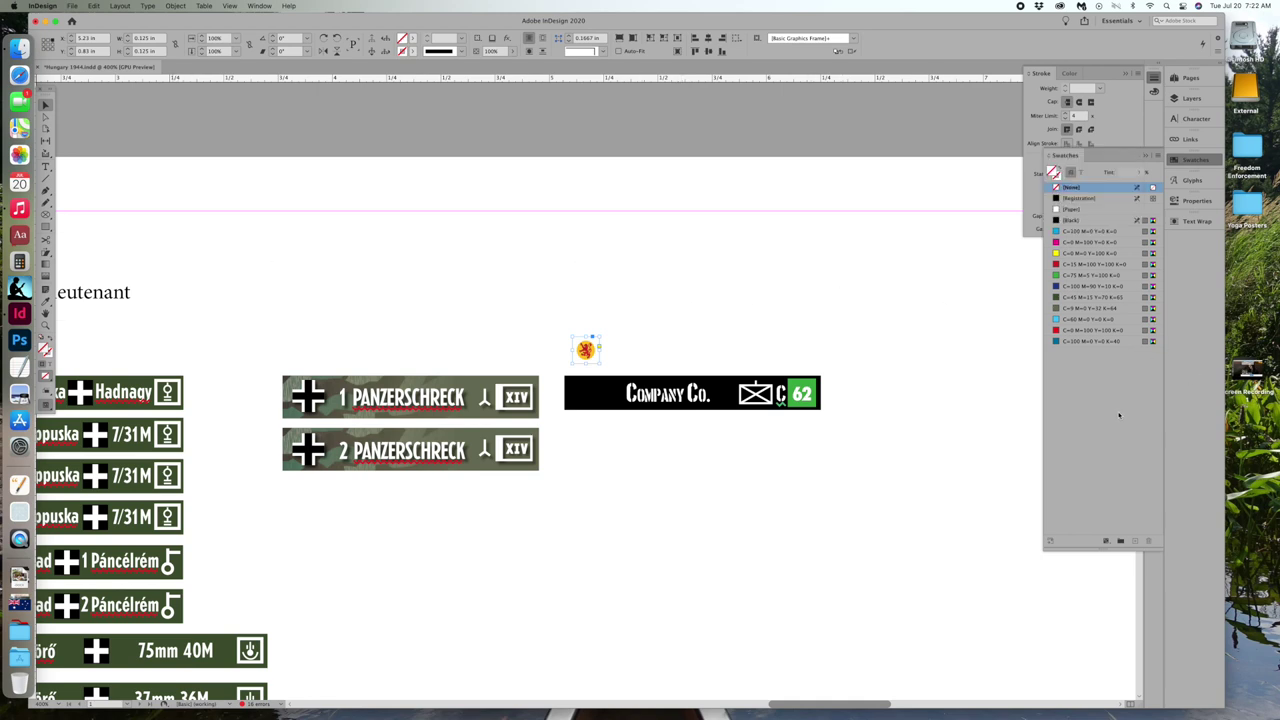
{"action": "left_click", "coordinate": [1072, 220]}
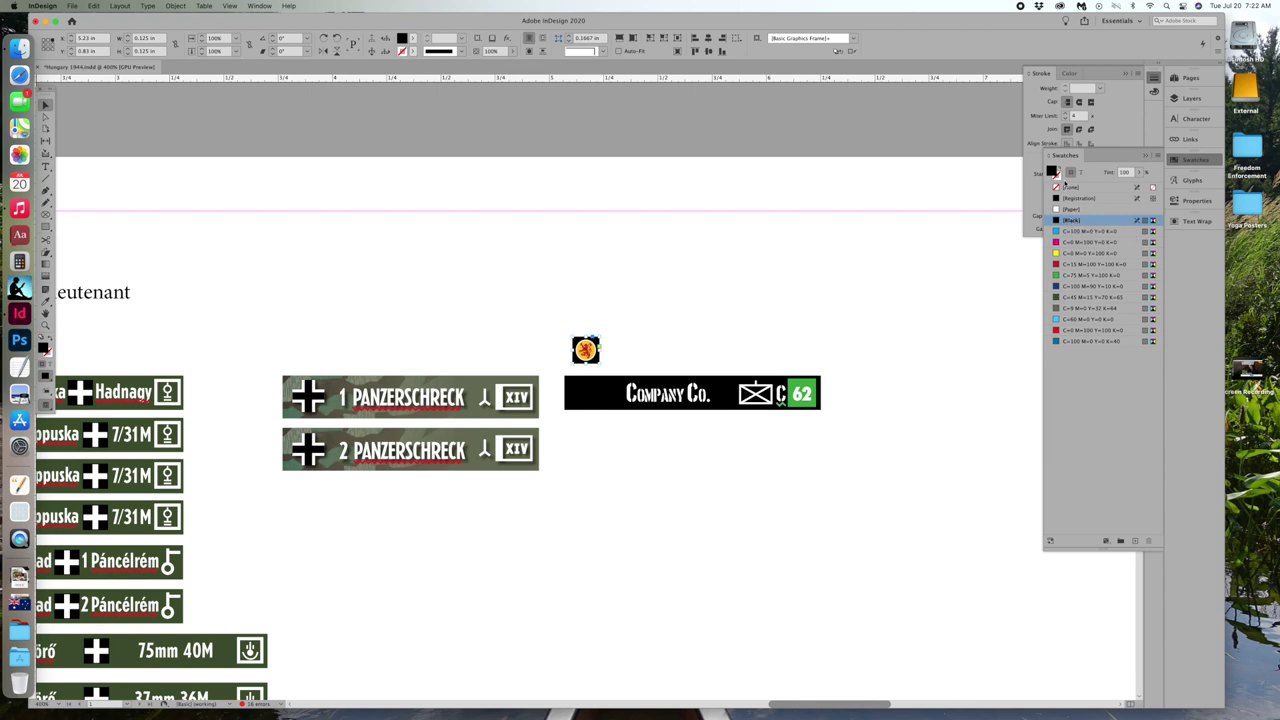
{"action": "left_click", "coordinate": [1069, 187]}
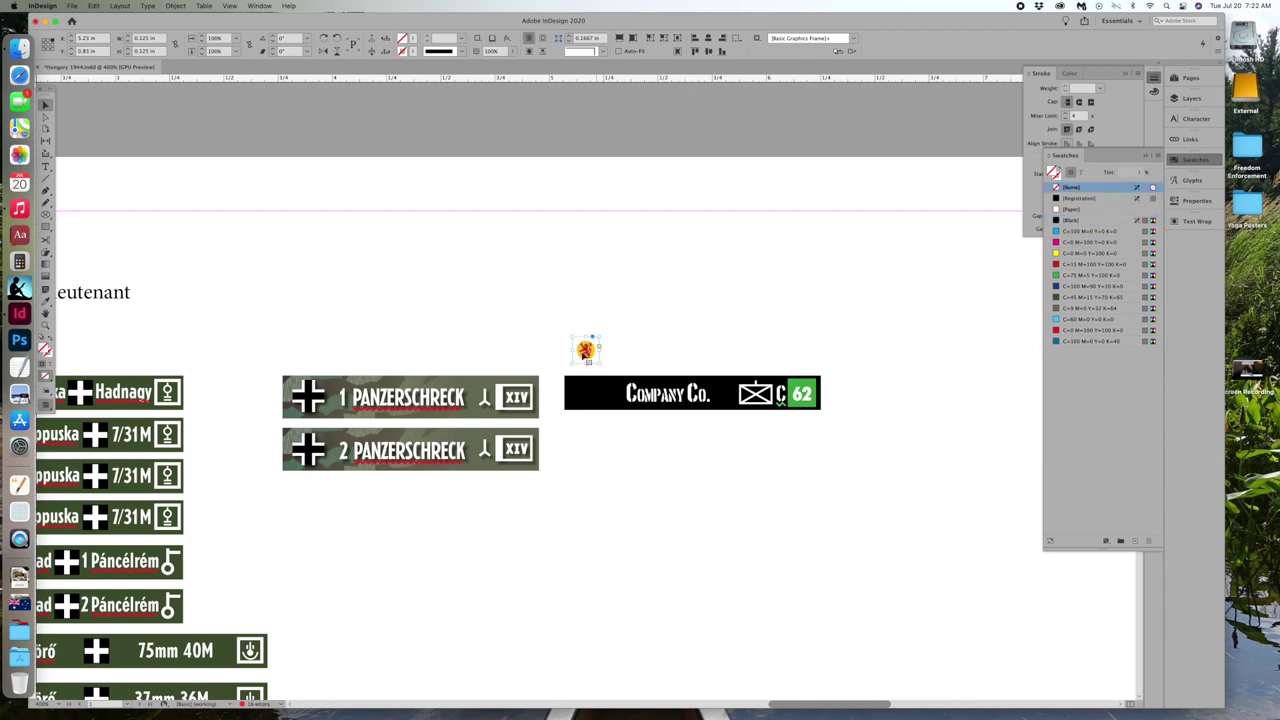
Position the lion badge at the left end of the black Company Co. label and enlarge its frame to about 0.17 in square
{"action": "left_click_drag", "start_coordinate": [568, 378], "coordinate": [585, 396]}
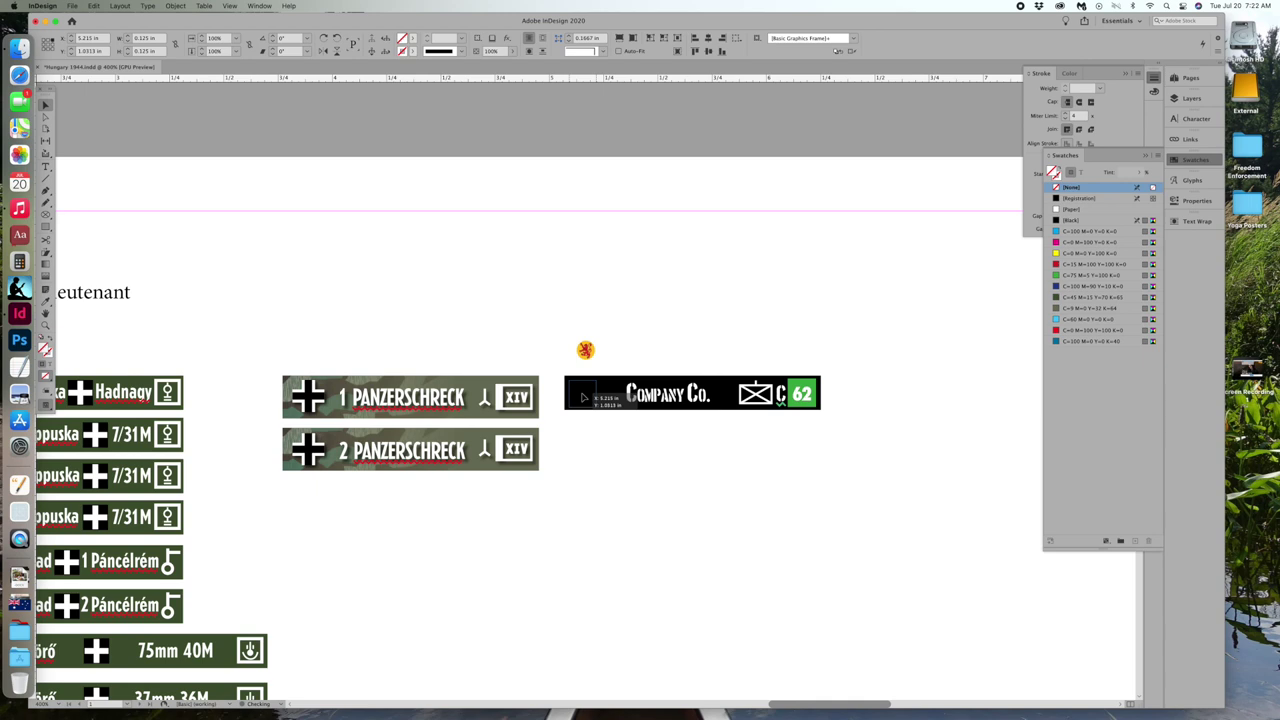
{"action": "left_click_drag", "start_coordinate": [585, 396], "coordinate": [584, 395]}
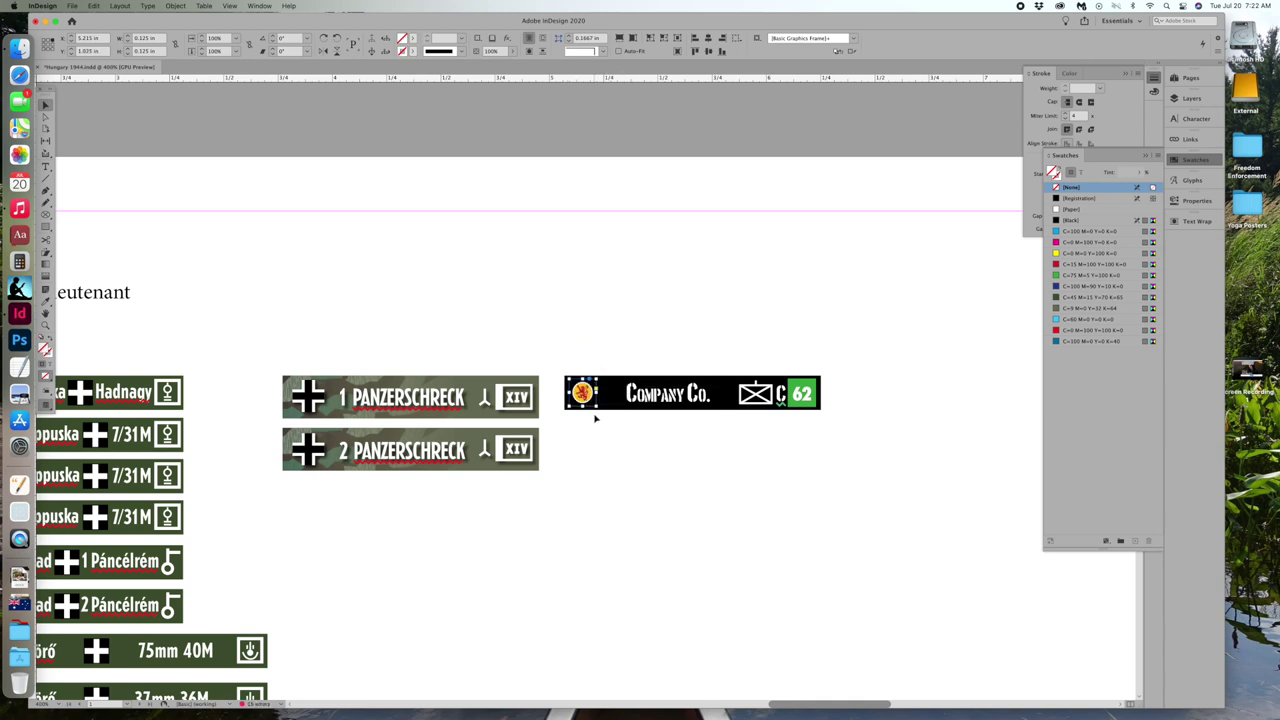
{"action": "left_click_drag", "start_coordinate": [596, 406], "coordinate": [602, 412]}
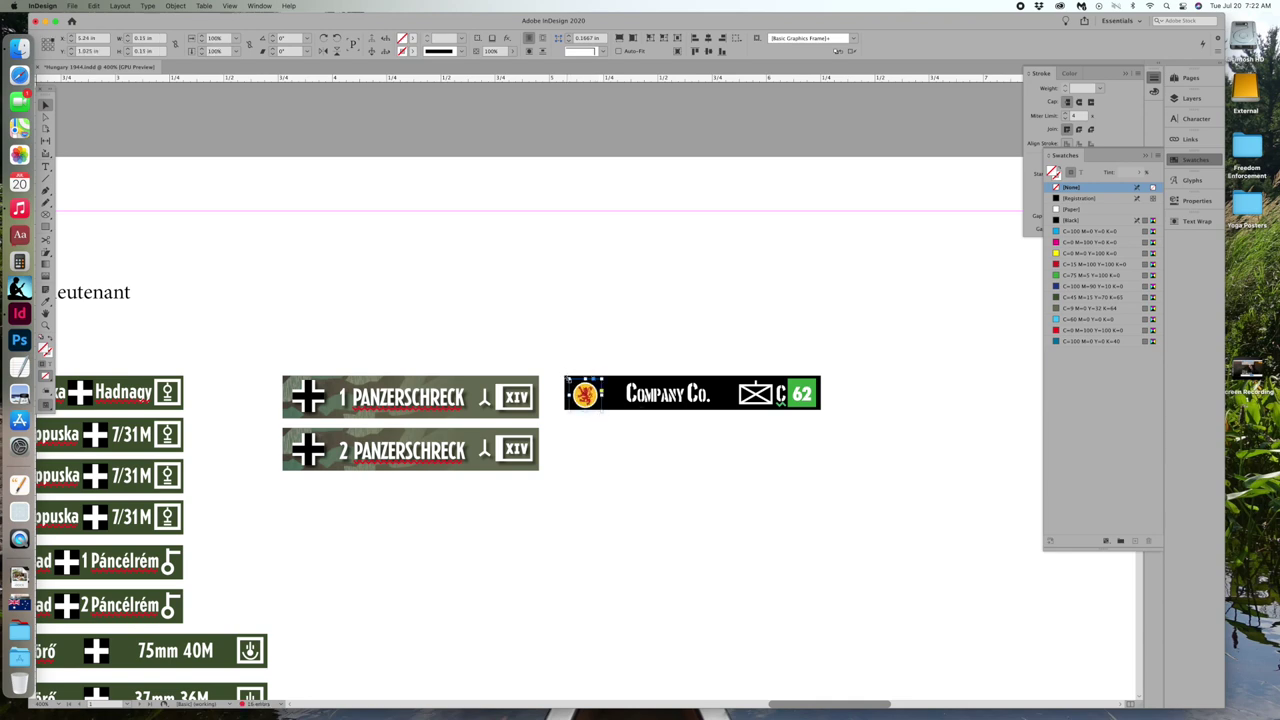
{"action": "left_click_drag", "start_coordinate": [567, 379], "coordinate": [567, 378]}
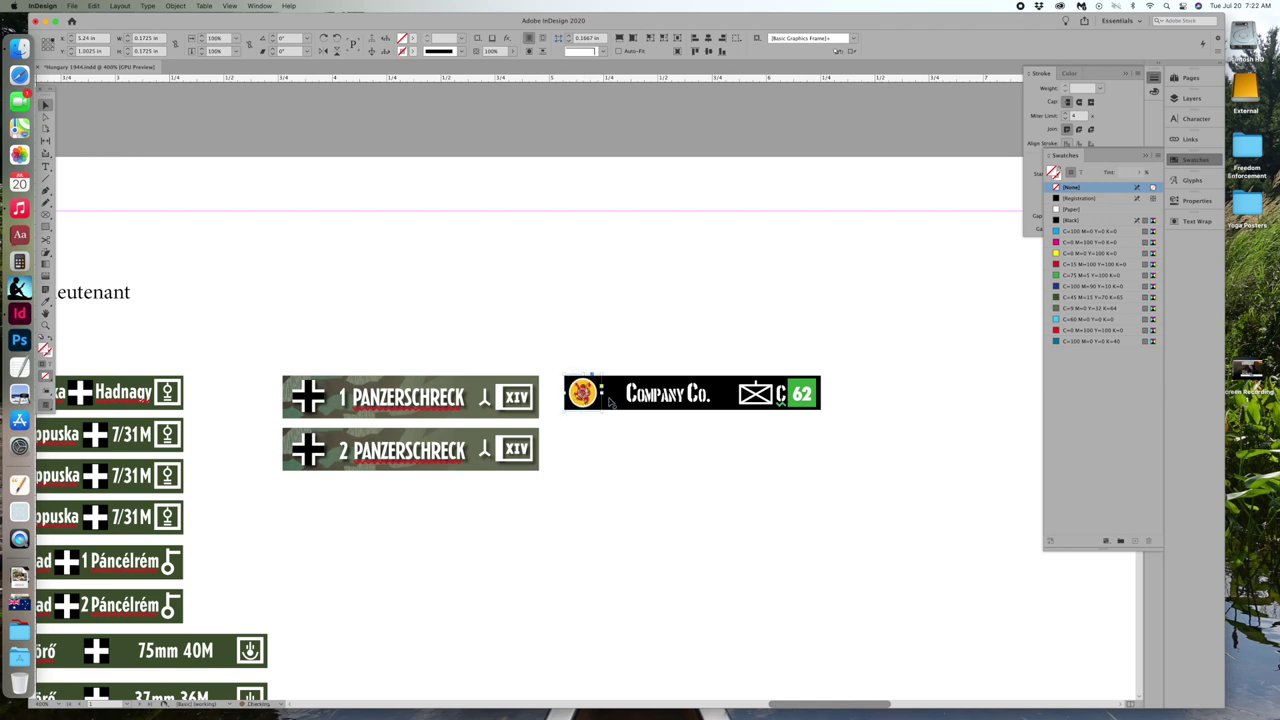